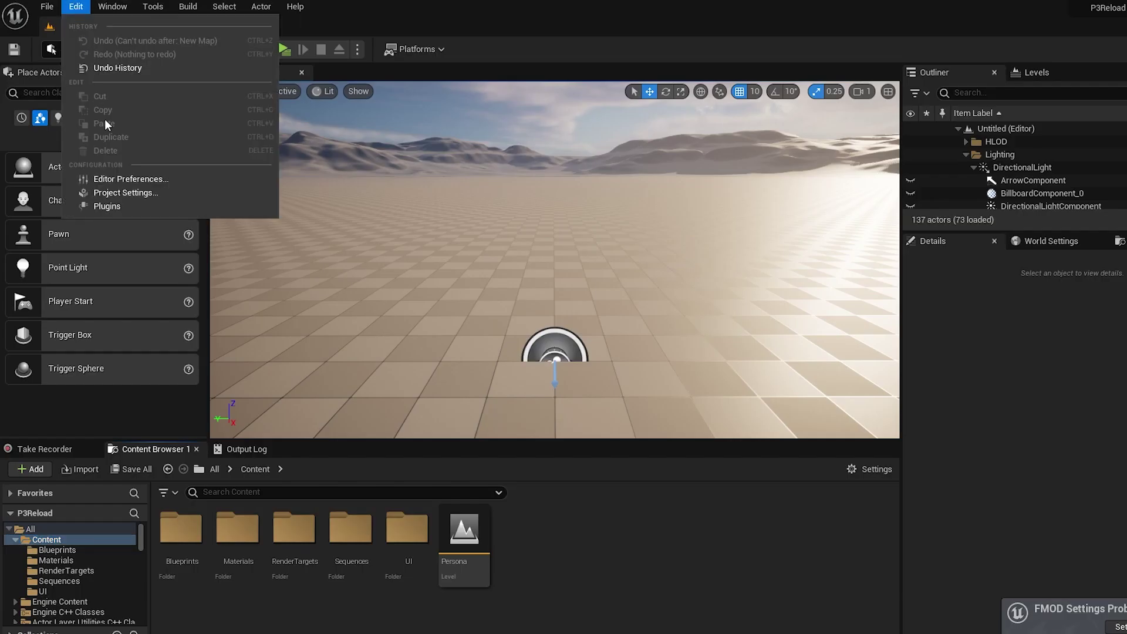
Open Project Settings and filter them for 'custom depth'.
left_click(102, 193)
type("custom depth")
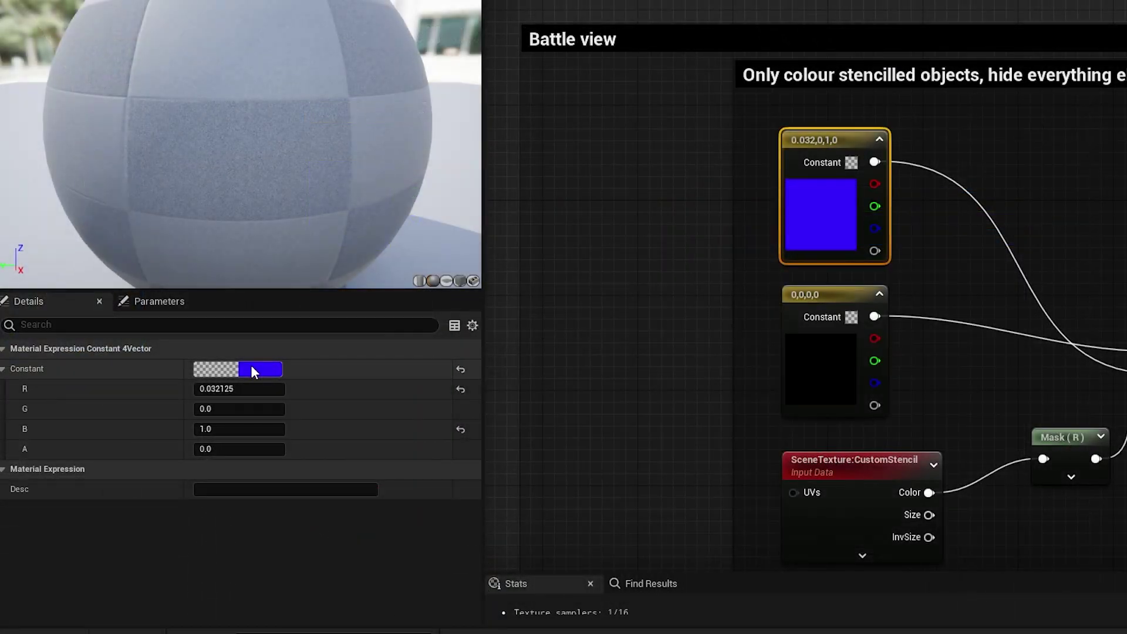
Shift the stencil Constant4Vector colour toward yellow-green in the Color Picker.
left_click(252, 369)
left_click_drag(397, 371, 294, 407)
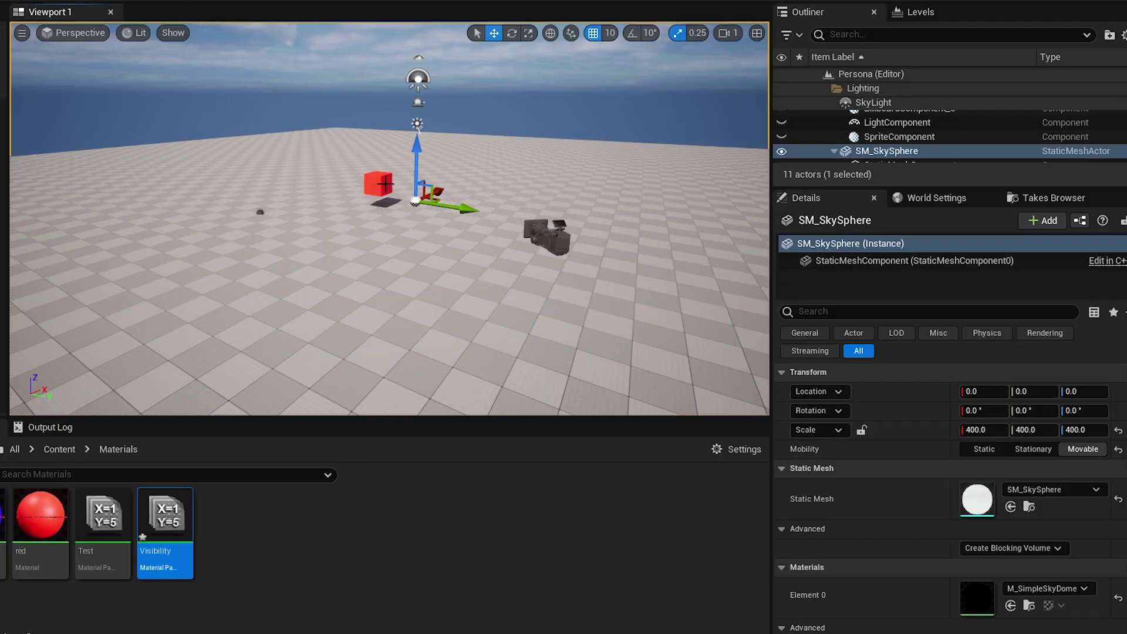
Select the red cube and filter its Details for 'custom depth'.
left_click(385, 185)
left_click(827, 312)
type("custom depth")
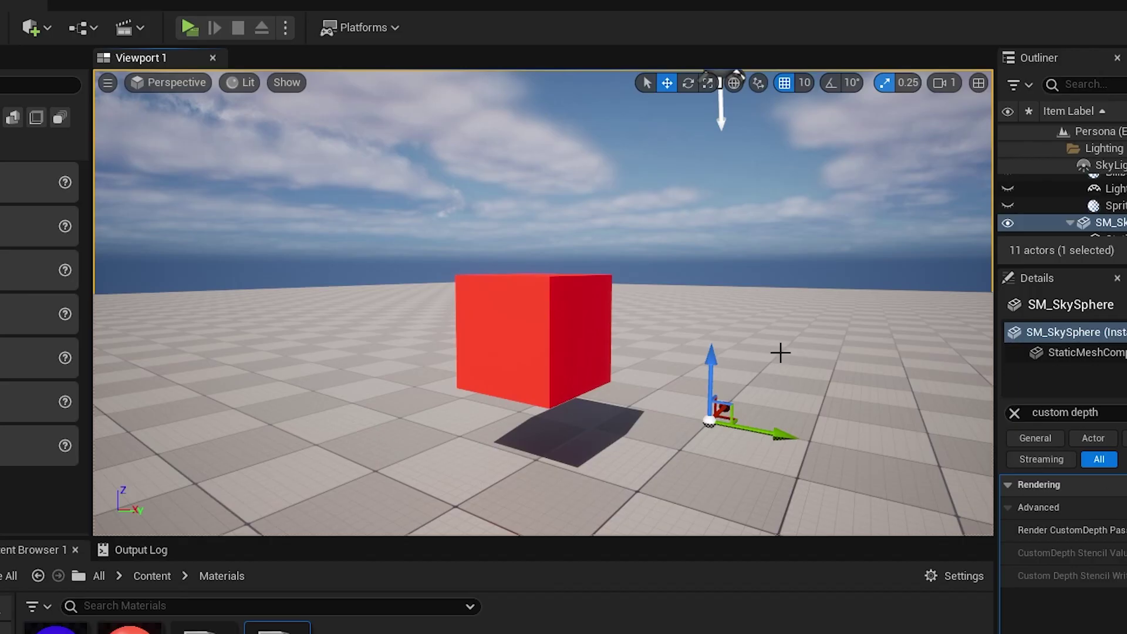
Set the viewport to Buffer Visualization > Custom Stencil.
left_click(243, 81)
mouse_move(287, 330)
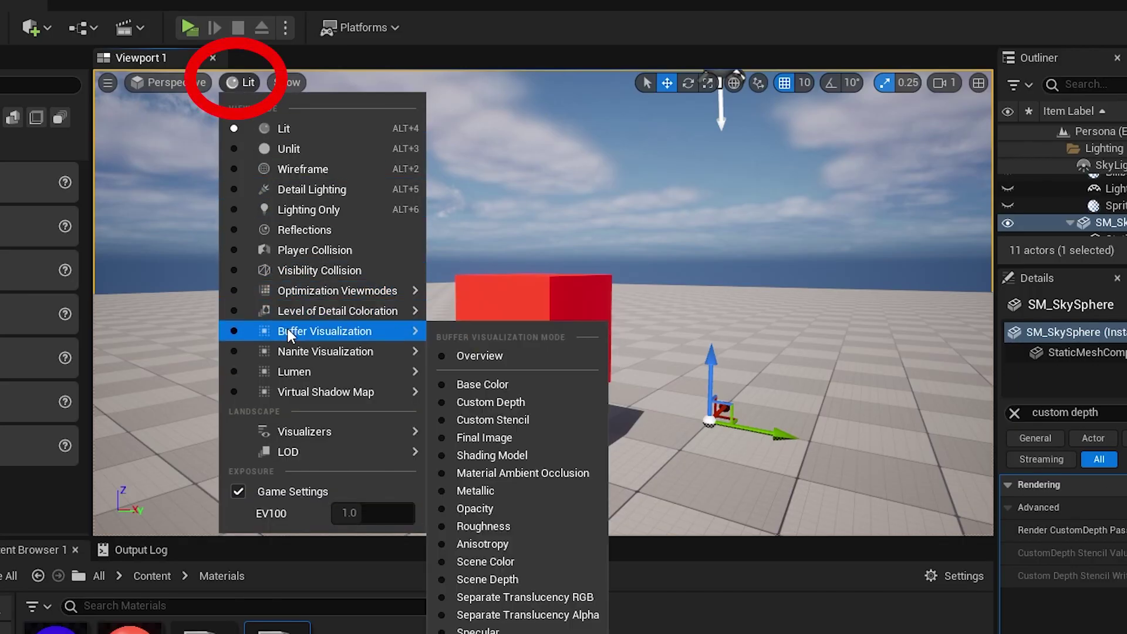
left_click(577, 427)
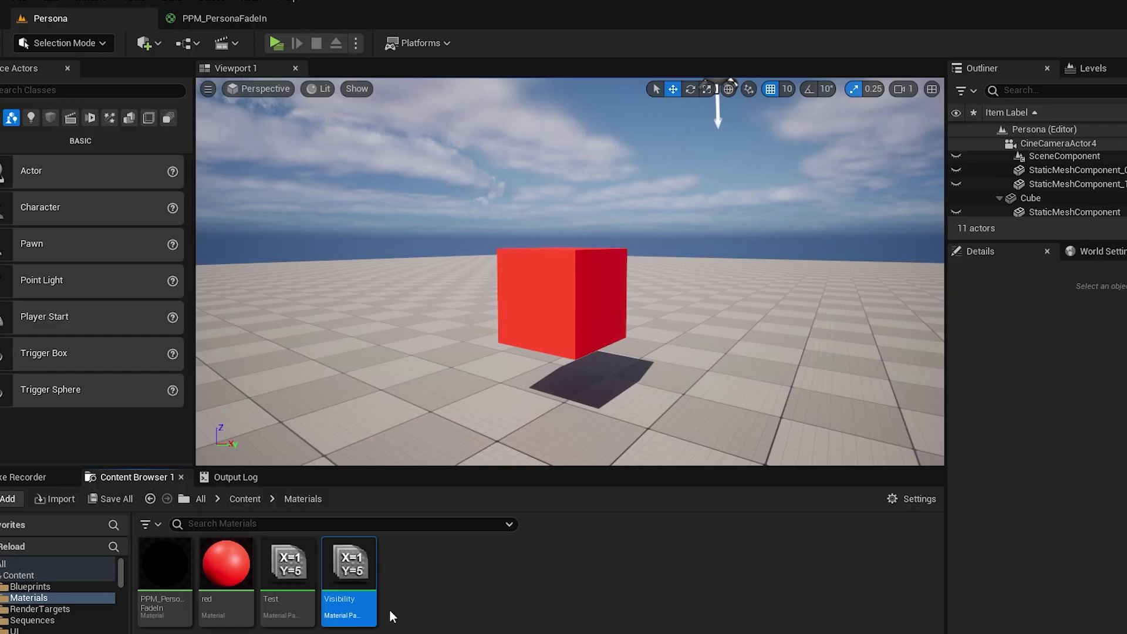
Add a Visibility collection parameter node to the graph and set its Parameter Name to Radius.
left_click_drag(347, 586, 596, 445)
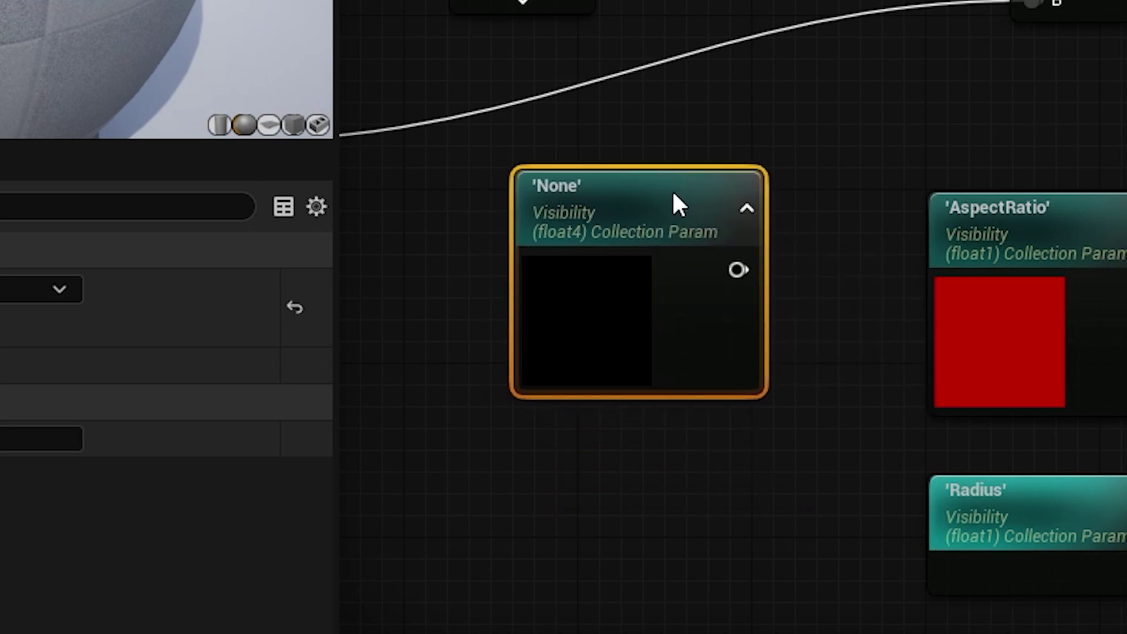
left_click_drag(675, 202, 627, 282)
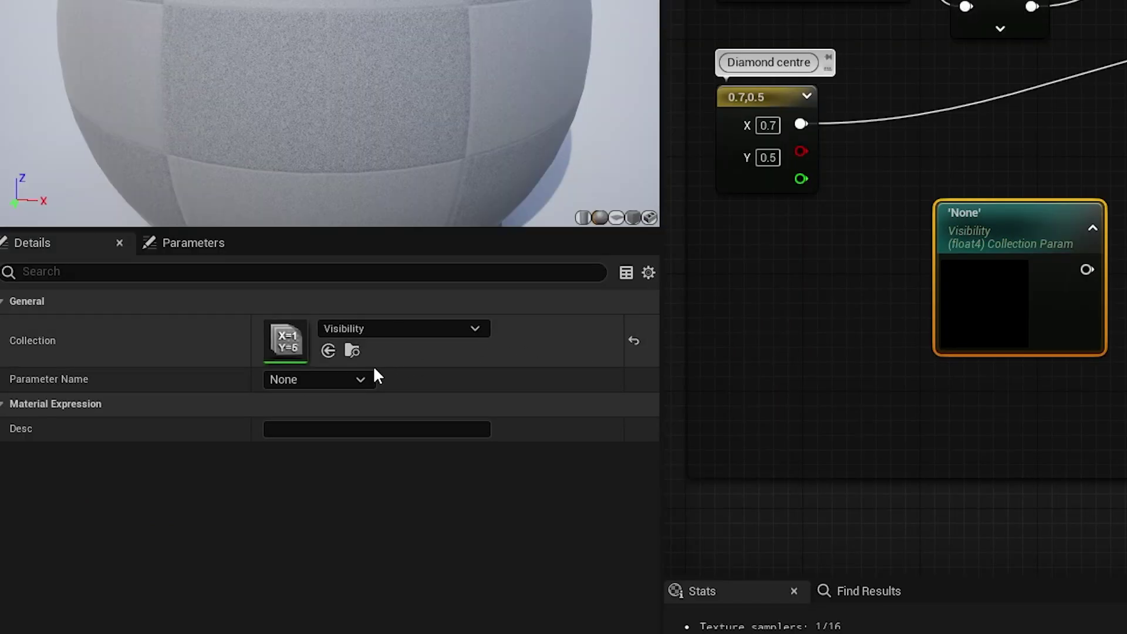
left_click(341, 379)
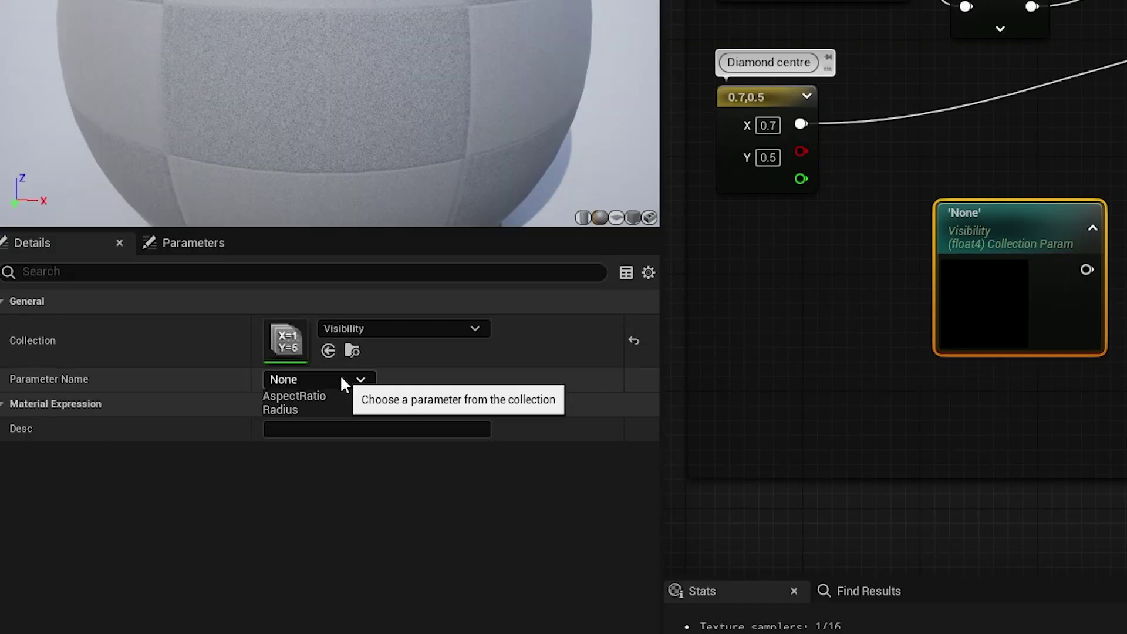
left_click(333, 410)
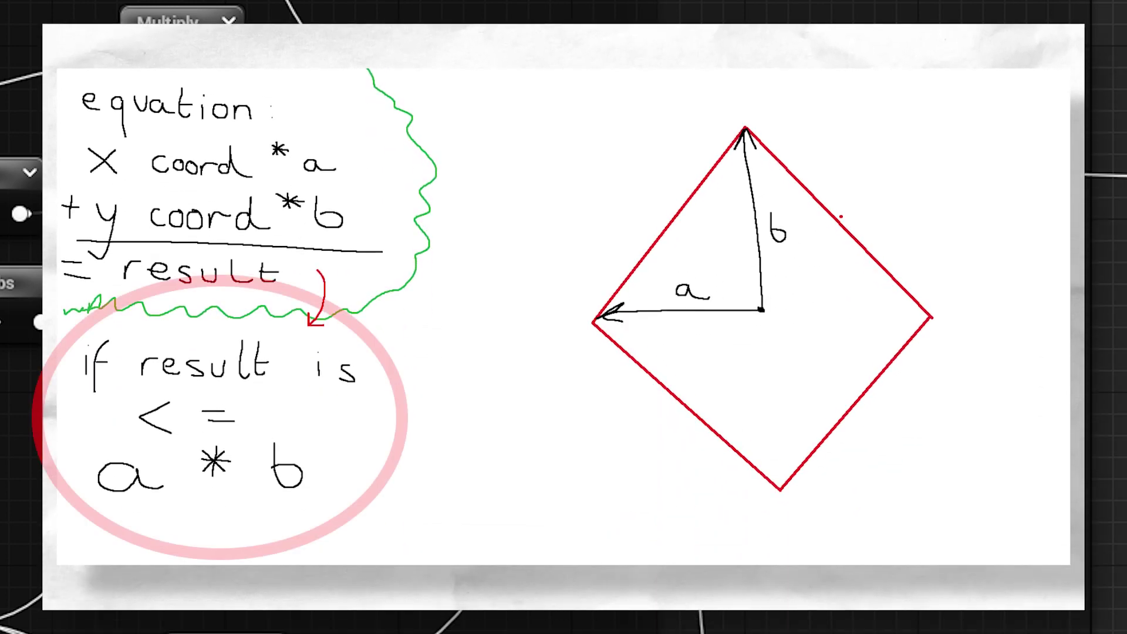
Wire the Add result into If A and the Radius×Radius product into If B.
left_click_drag(710, 221, 900, 170)
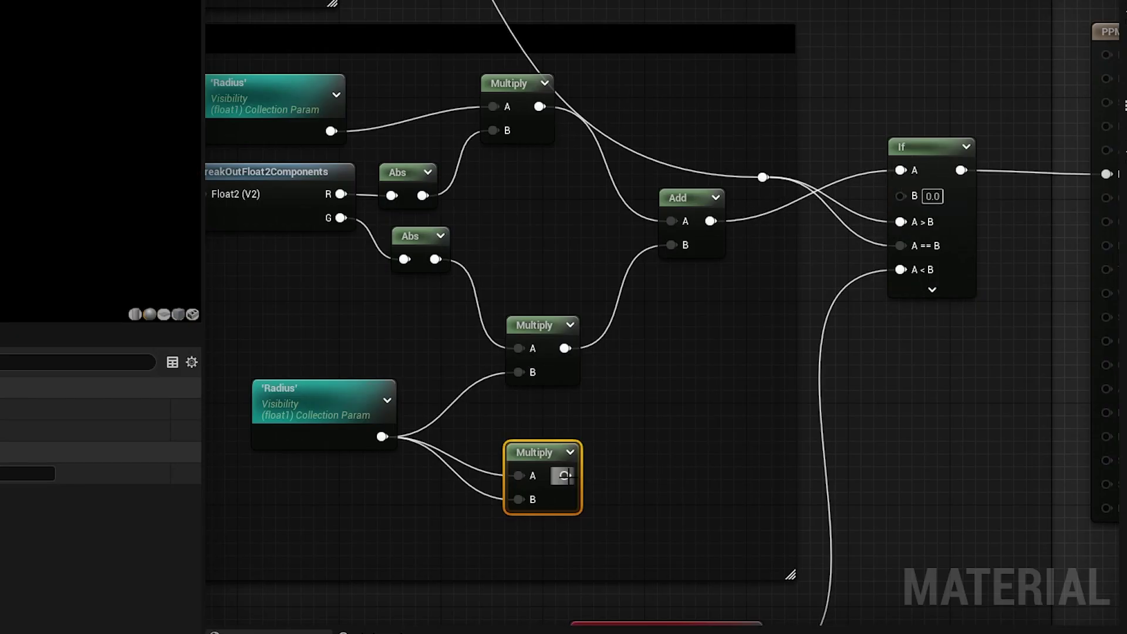
left_click_drag(564, 475, 905, 200)
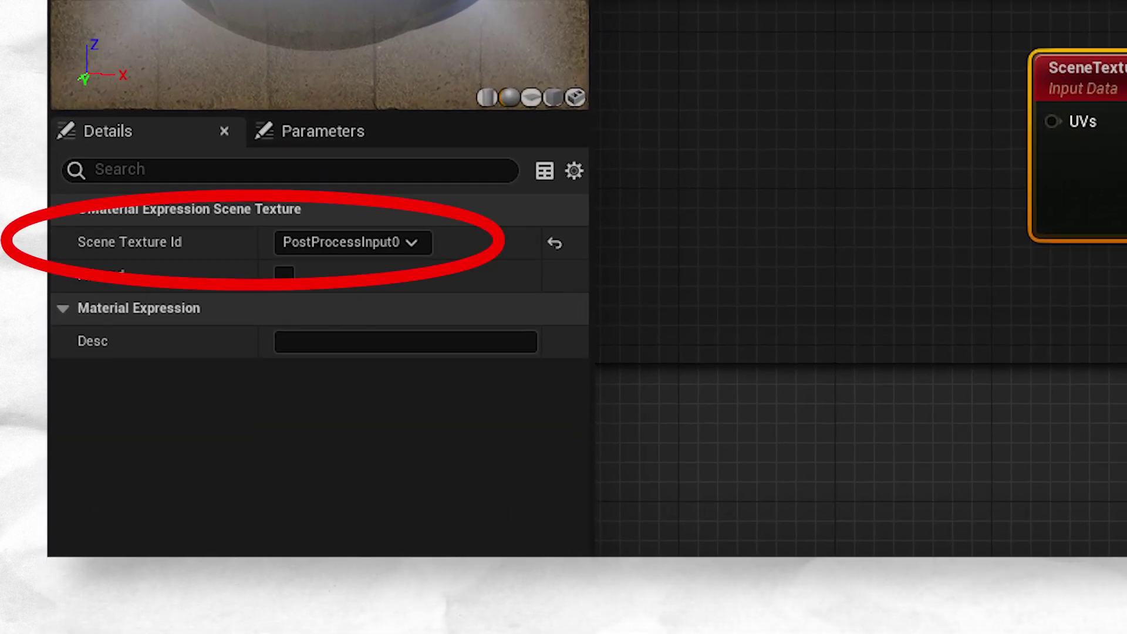
Connect the scene texture Color to If A<B and the If output to Emissive Color.
left_click_drag(528, 578, 683, 172)
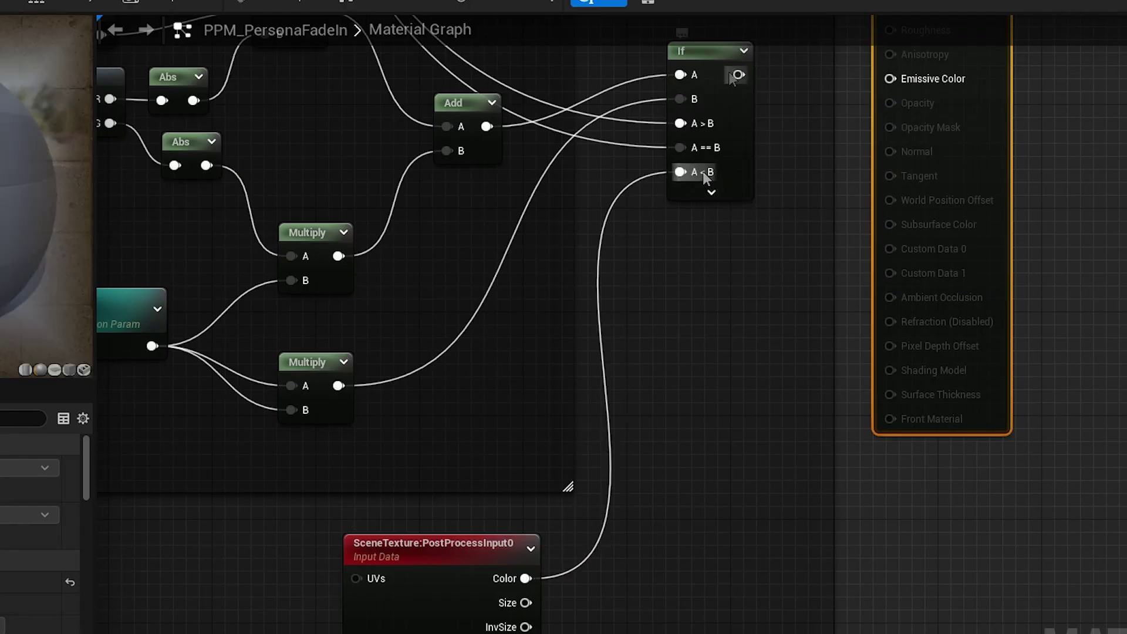
left_click_drag(739, 75, 886, 77)
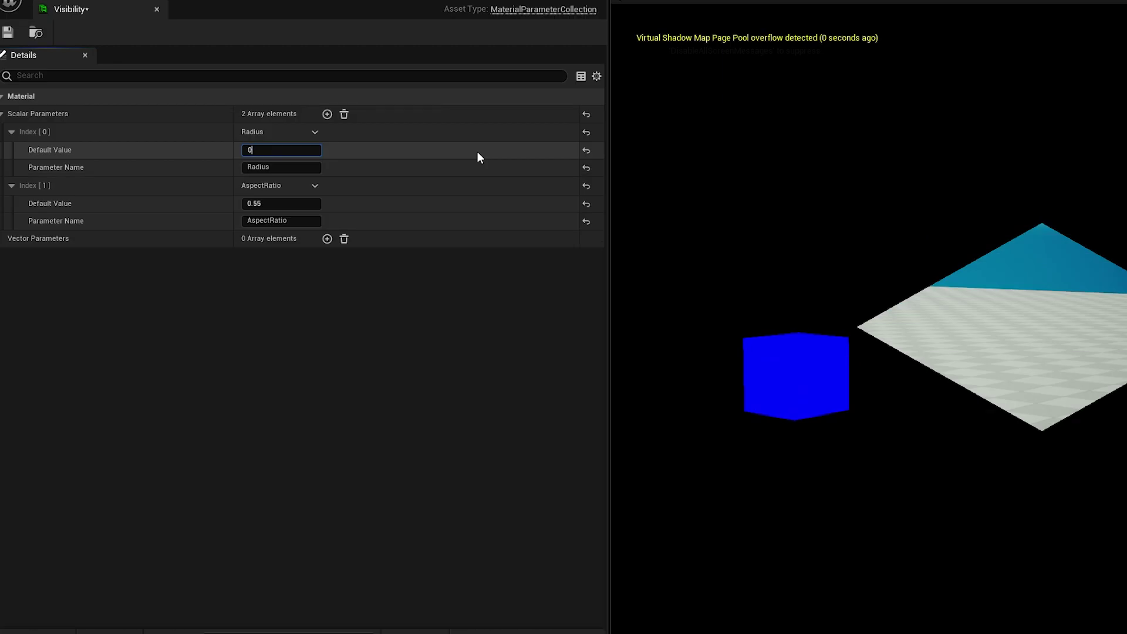
Set the Visibility collection's Radius default value to 0.5.
type("0.5")
key("Return")
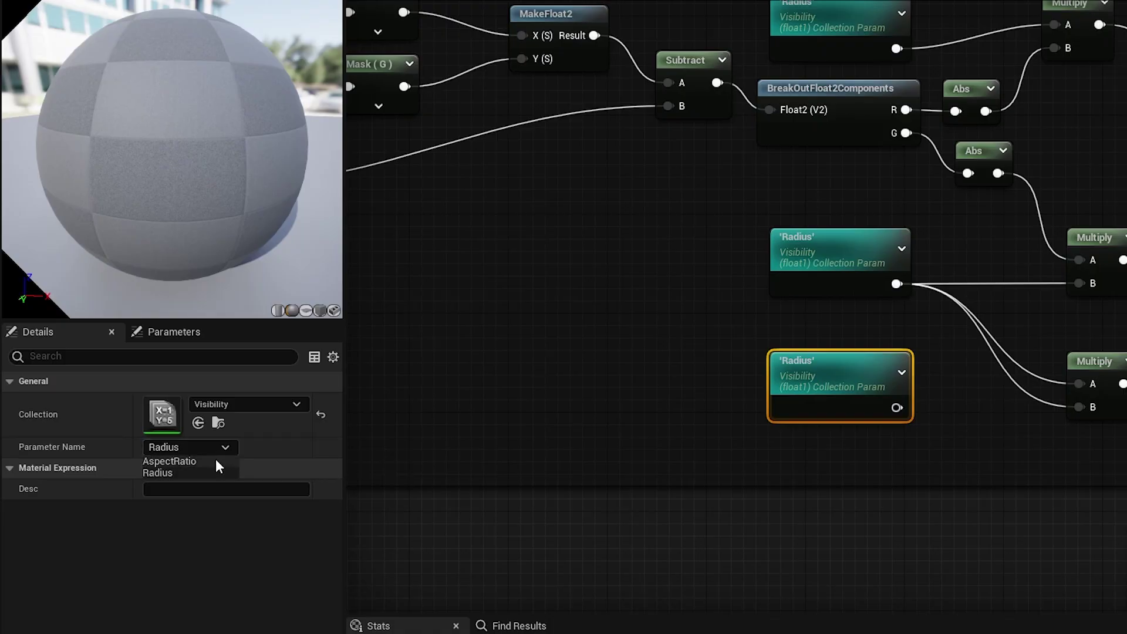
Switch the duplicate node to AspectRatio and feed AspectRatio×Radius into the lower Multiply.
left_click(216, 459)
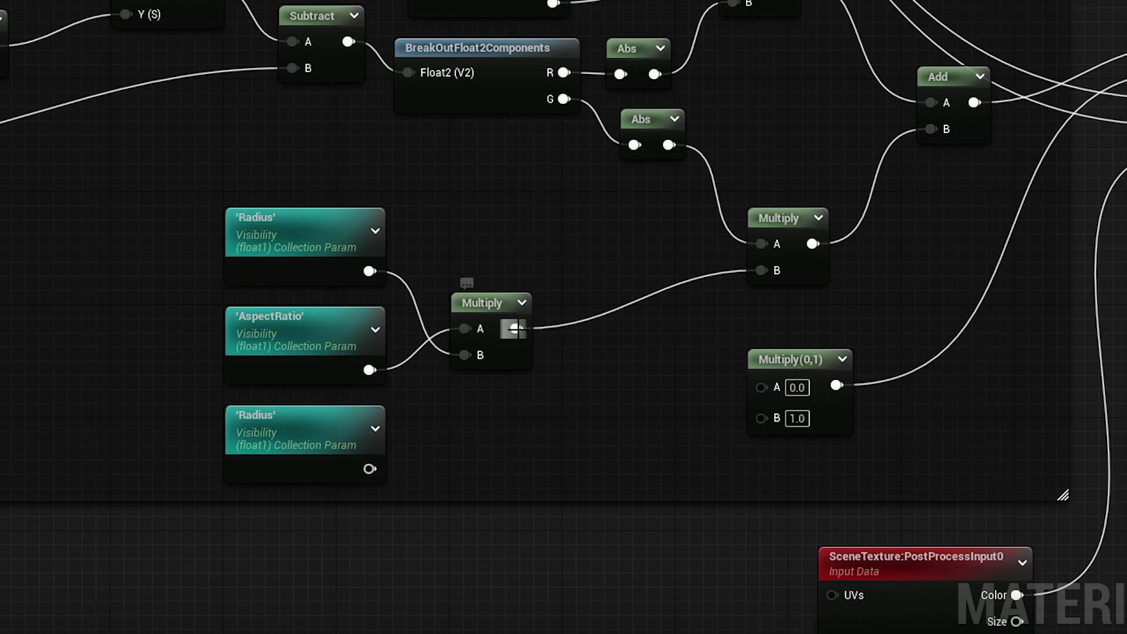
left_click_drag(516, 328, 760, 387)
left_click_drag(368, 468, 766, 421)
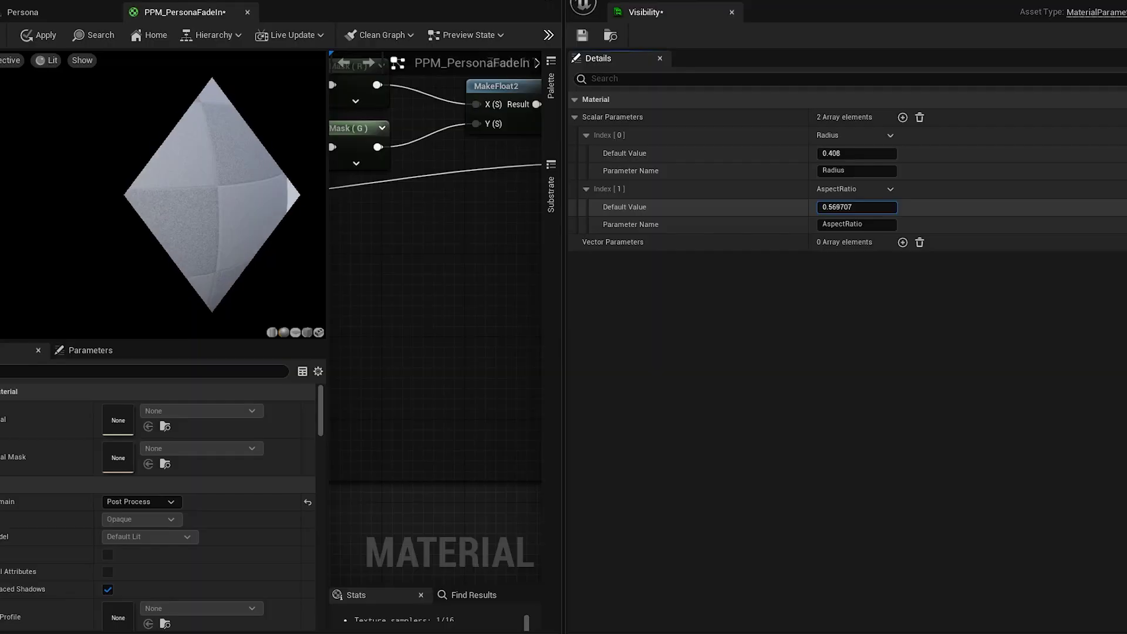
Scrub the AspectRatio default value to reshape the diamond in the preview.
left_click_drag(845, 207, 868, 207)
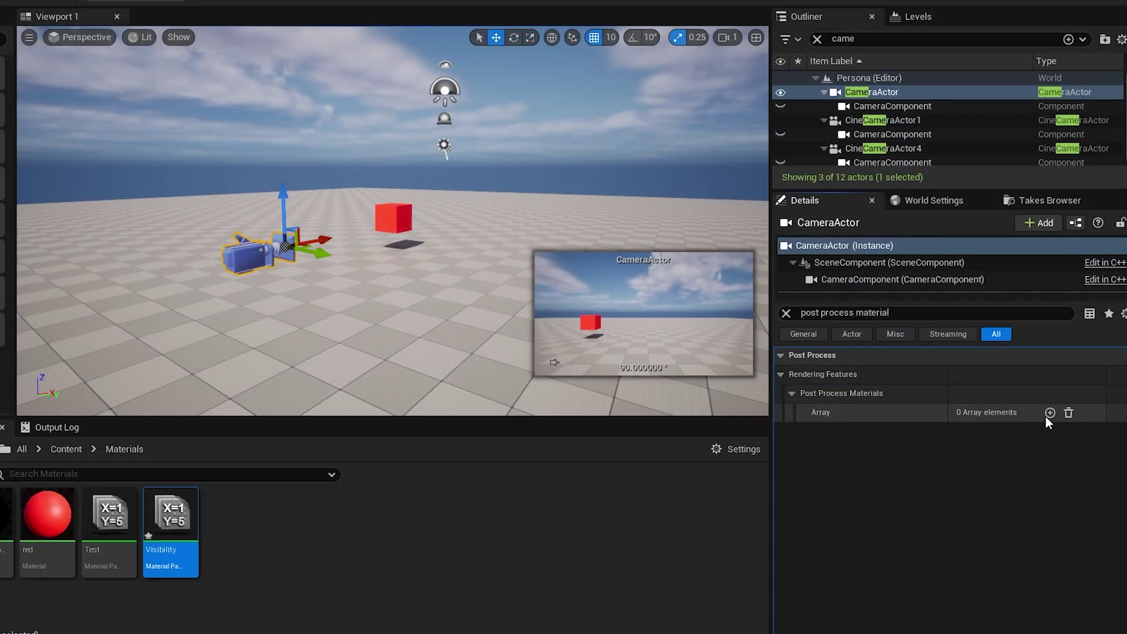
Add an asset-reference post process material slot to the camera and assign PPM_PersonaFadeIn.
left_click(1048, 415)
left_click(1005, 432)
left_click(996, 448)
left_click(991, 433)
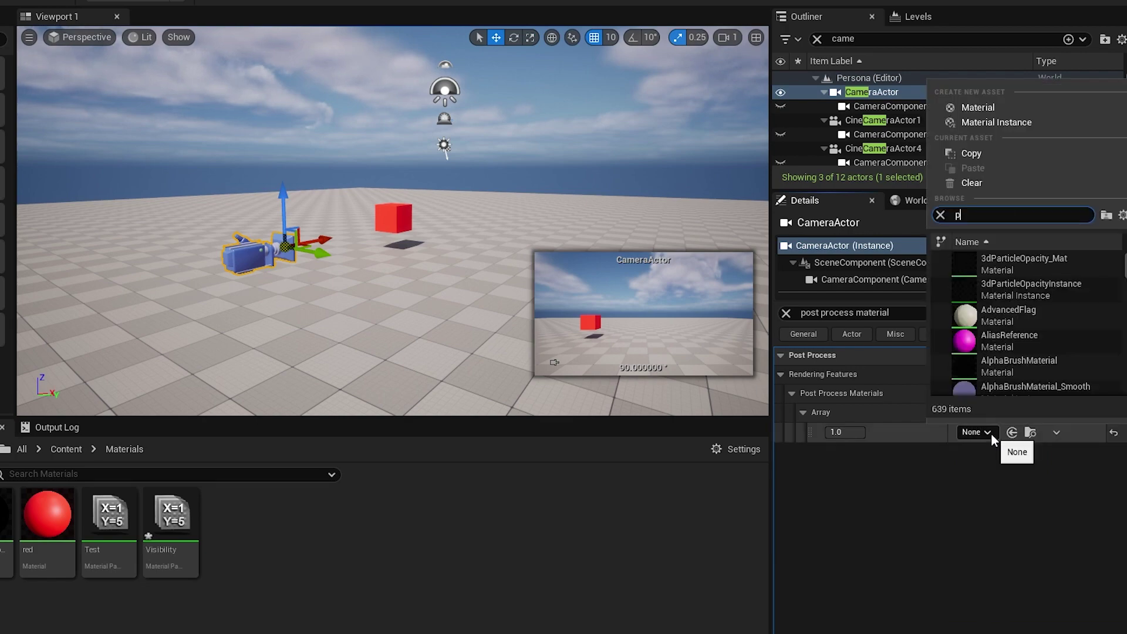
type("ppm")
left_click(992, 315)
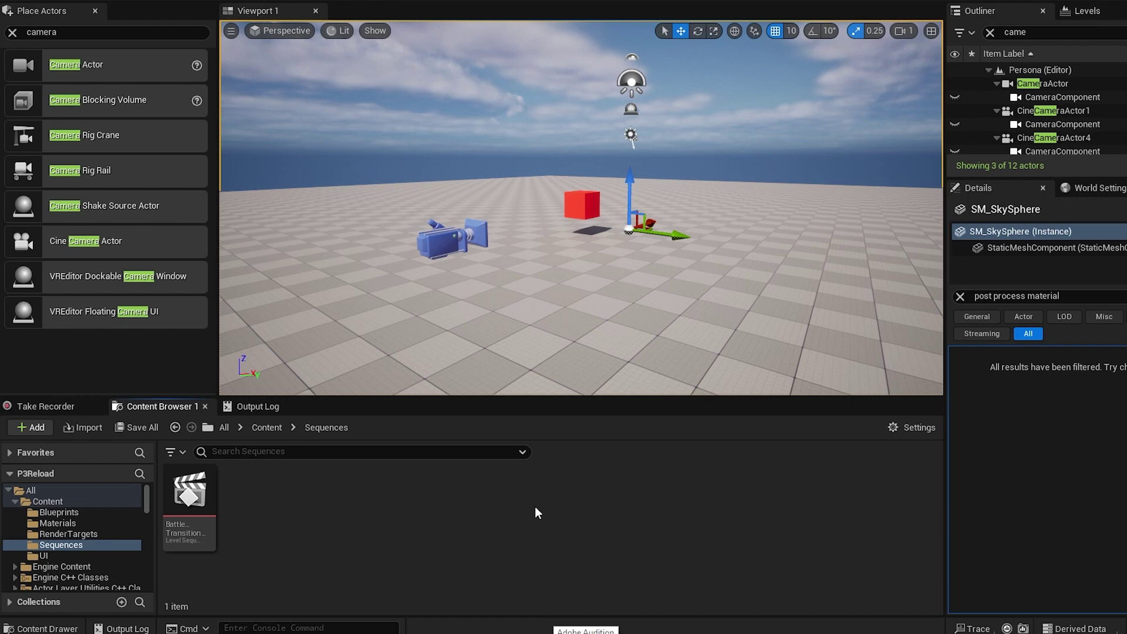
Create a new level sequence, TestSequence, in the Sequences folder.
right_click(536, 514)
mouse_move(598, 302)
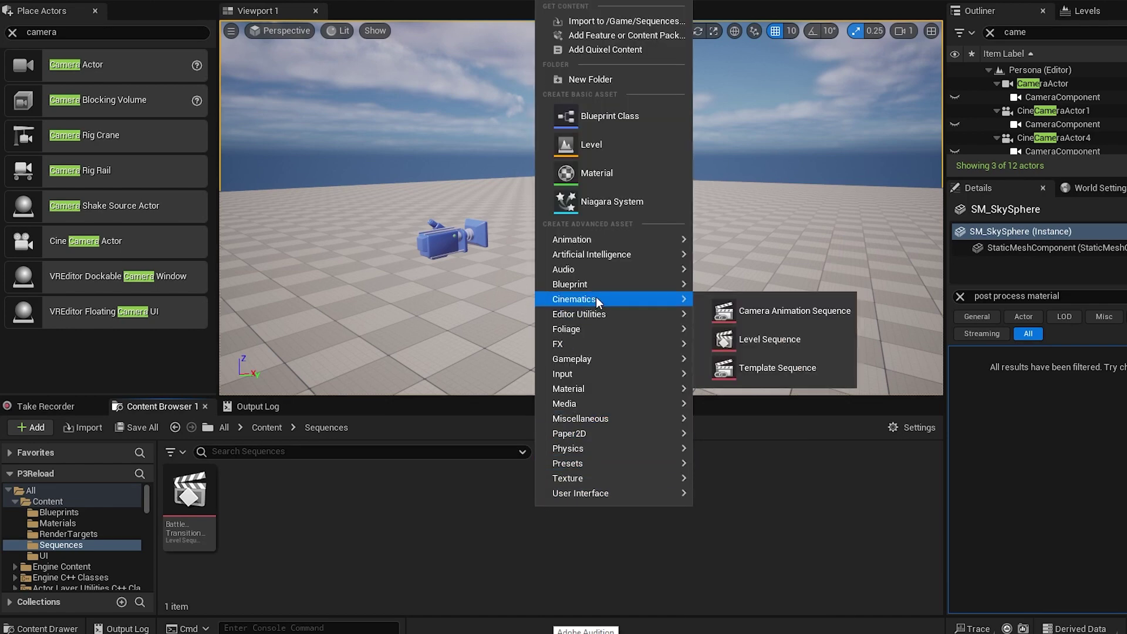
left_click(763, 339)
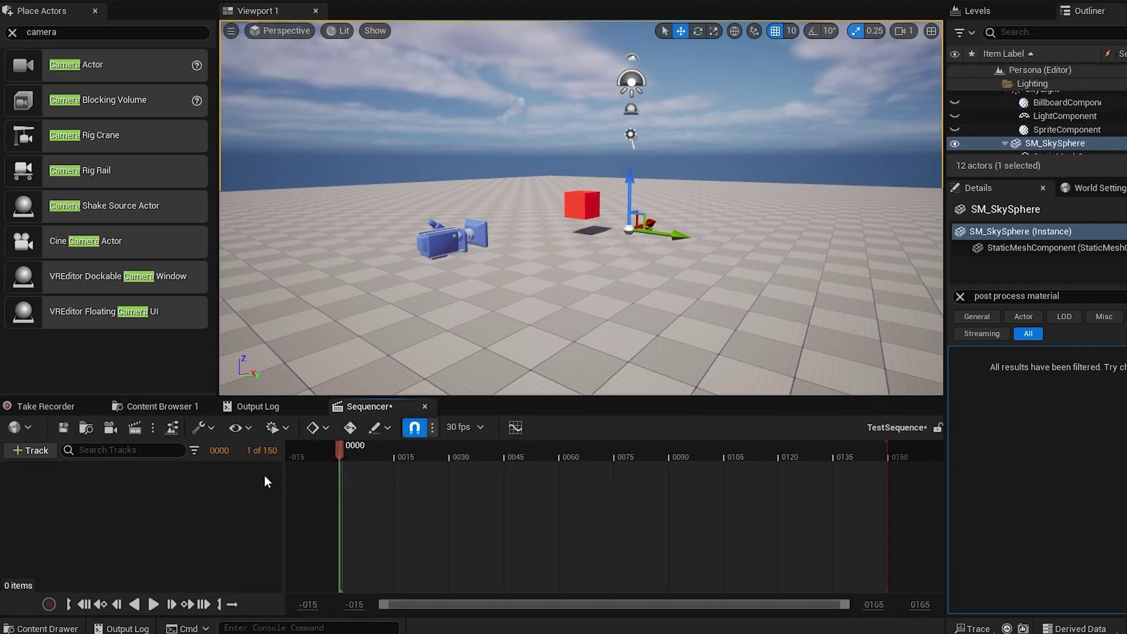
Add a Visibility material parameter collection track with a Radius parameter beneath it.
left_click(42, 449)
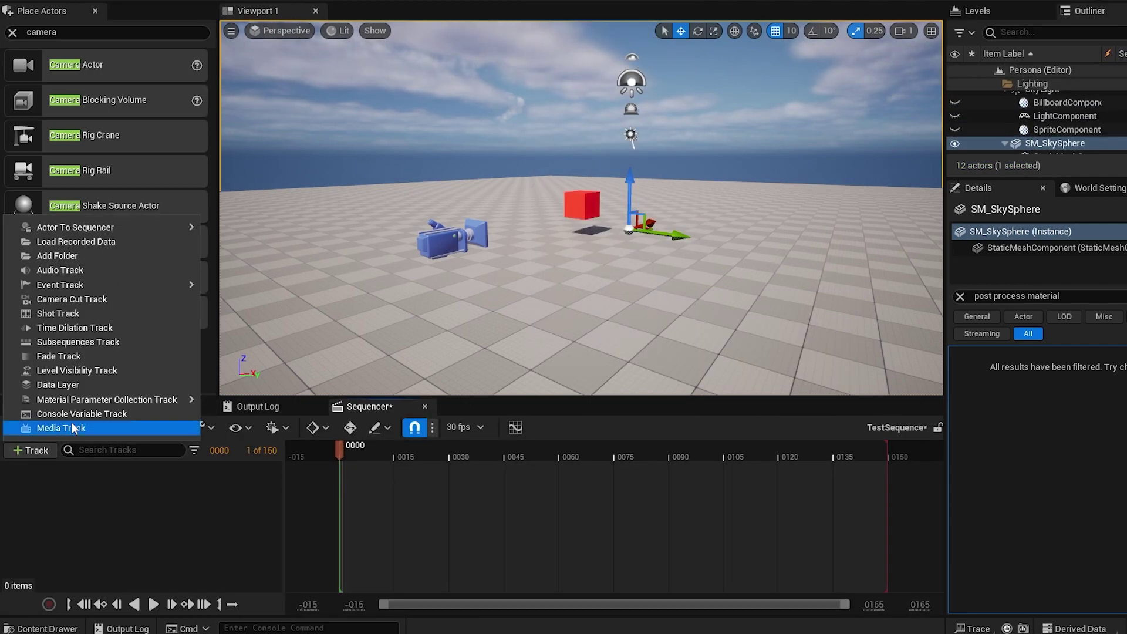
mouse_move(95, 403)
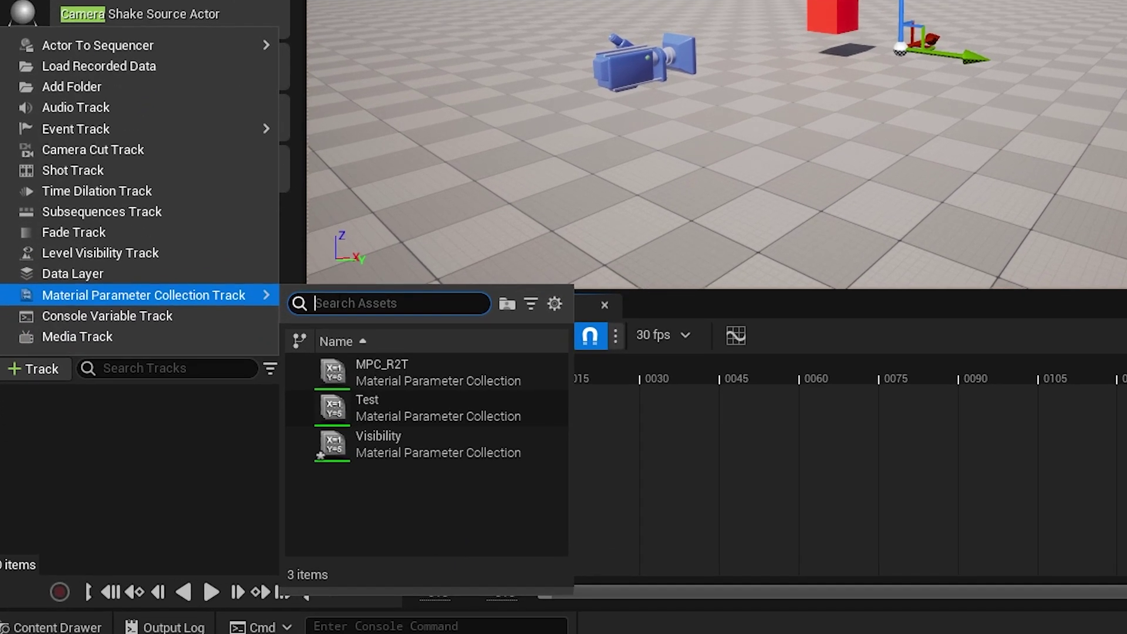
left_click(268, 502)
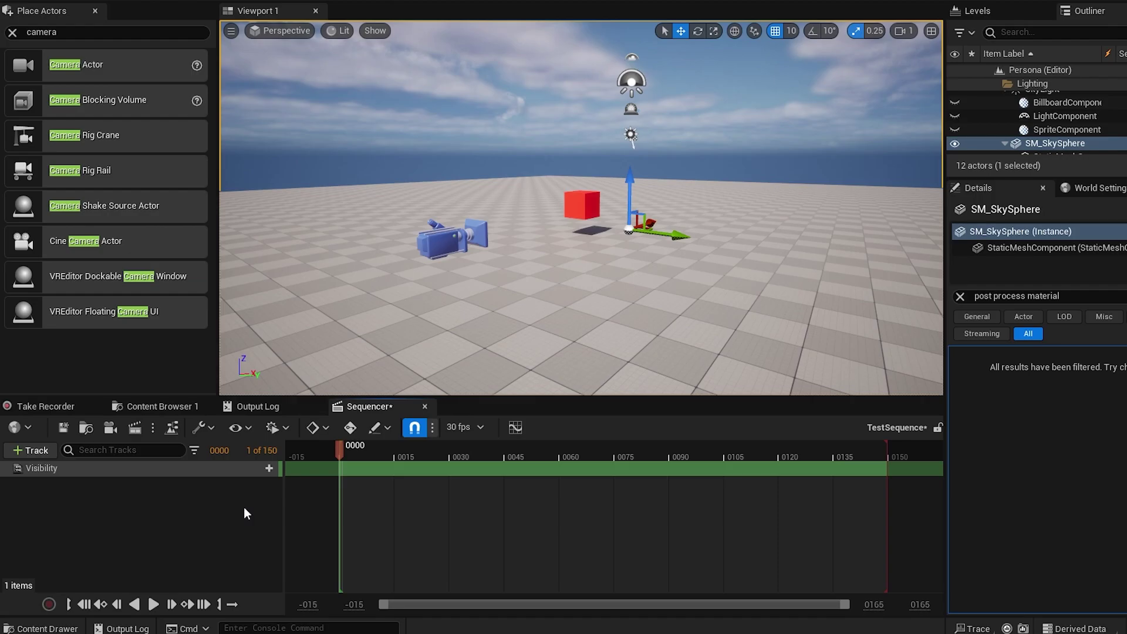
left_click(268, 468)
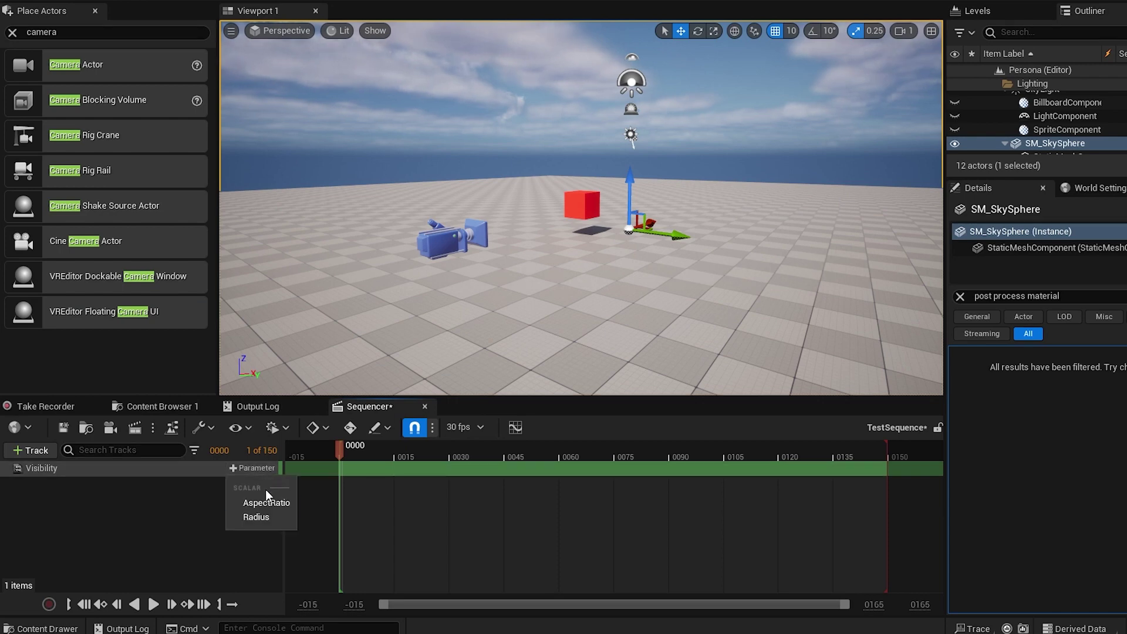
left_click(266, 516)
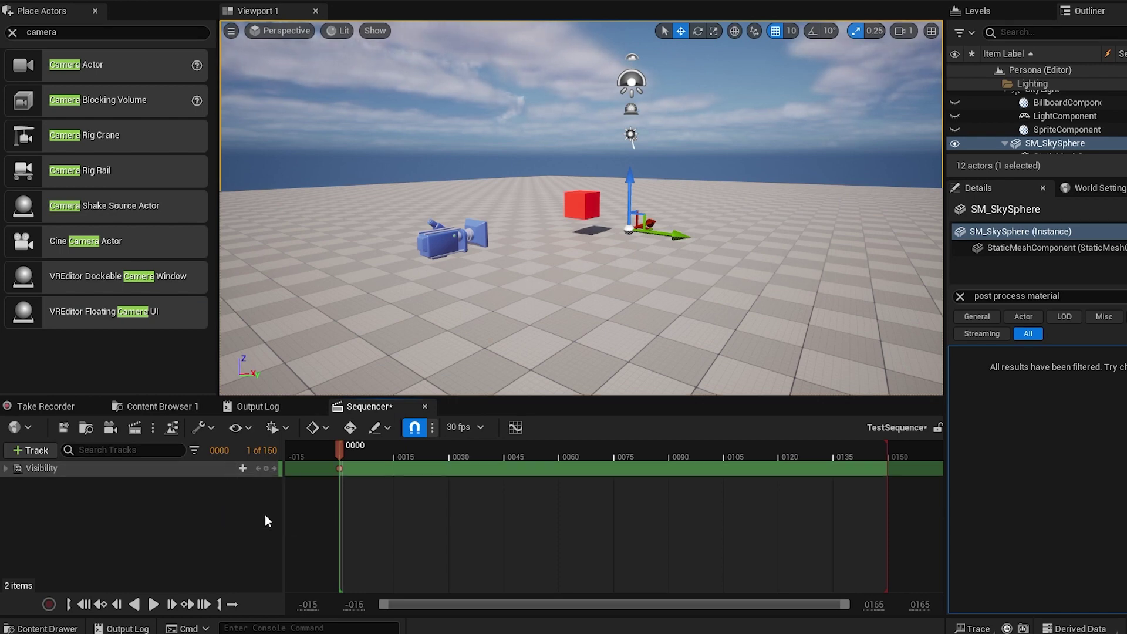